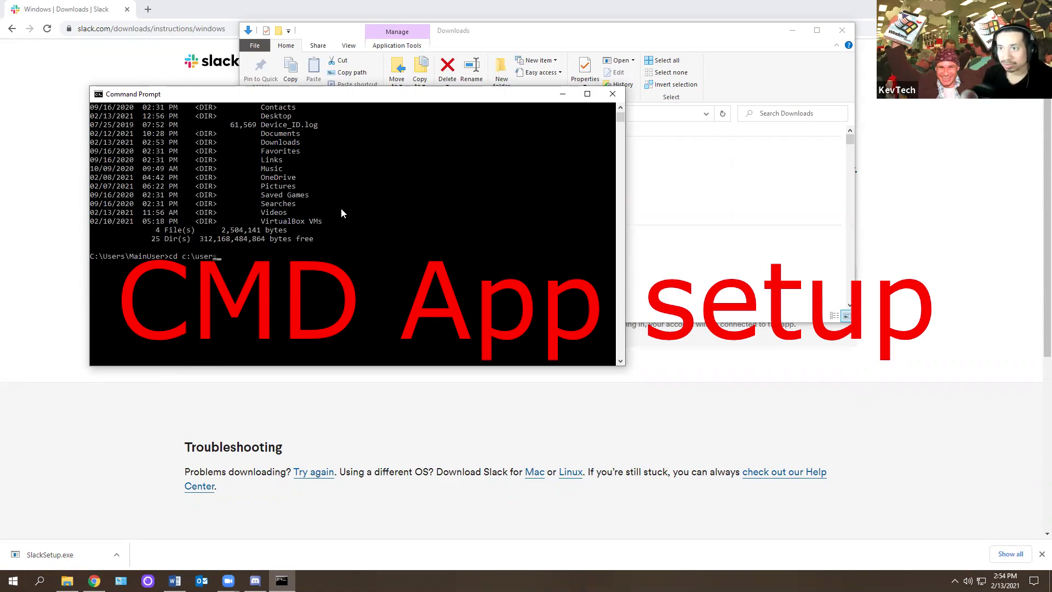
Change the Command Prompt directory to c:\users\mainuser\downloads.
{"action": "type", "text": "ainuser\\down"}
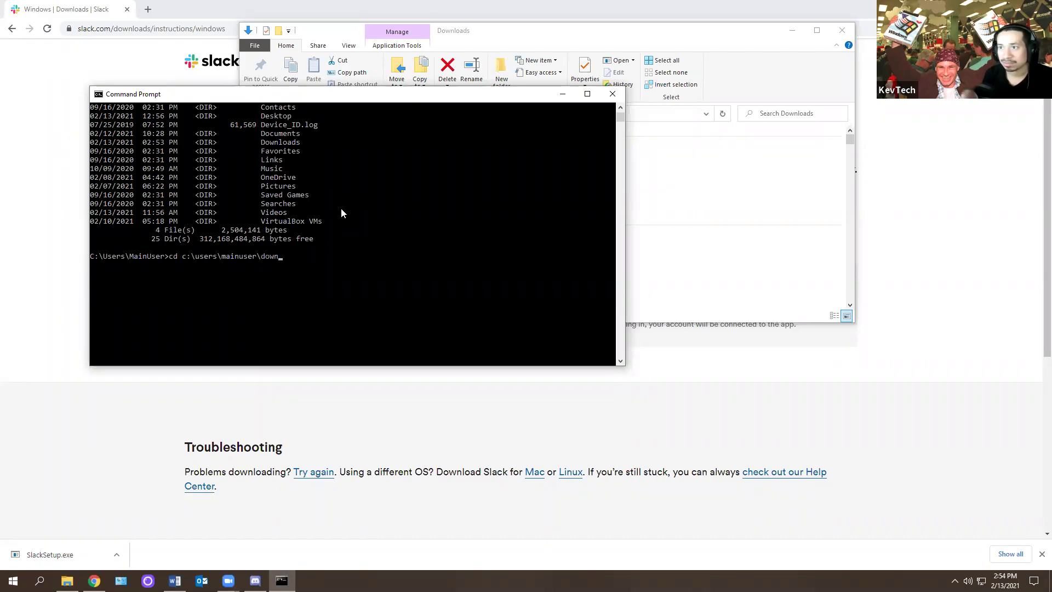
{"action": "type", "text": "lloads"}
{"action": "key", "text": "BackSpace"}
{"action": "key", "text": "Return"}
{"action": "key", "text": "Up"}
{"action": "key", "text": "BackSpace"}
{"action": "type", "text": "ds"}
{"action": "key", "text": "Return"}
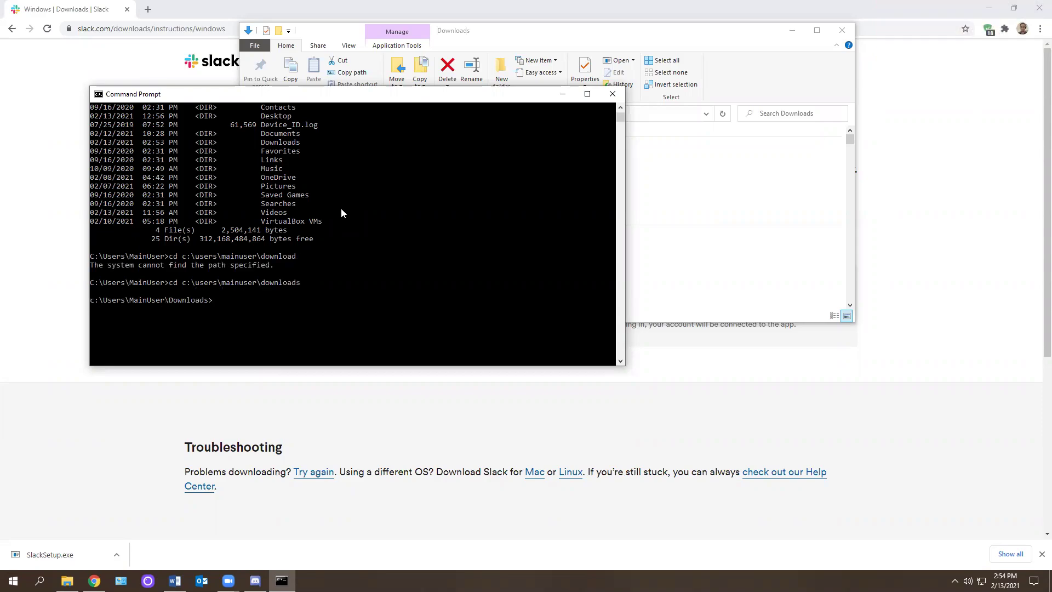
Try running slack.exe, setup slack.exe and slack from Downloads; each is reported unrecognized.
{"action": "type", "text": "slack.exe"}
{"action": "key", "text": "Return"}
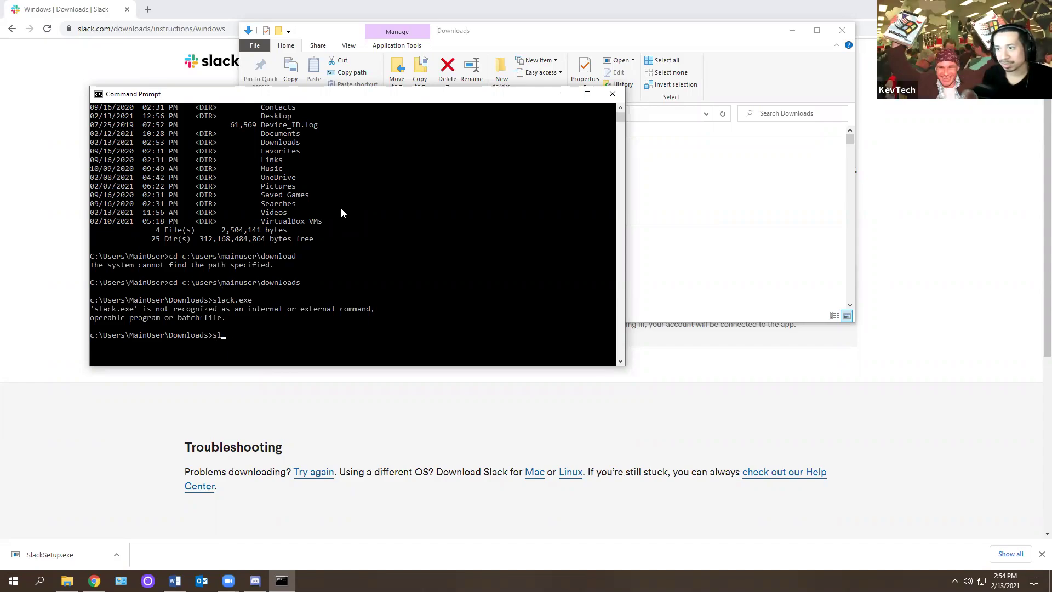
{"action": "type", "text": "setup slack.exe"}
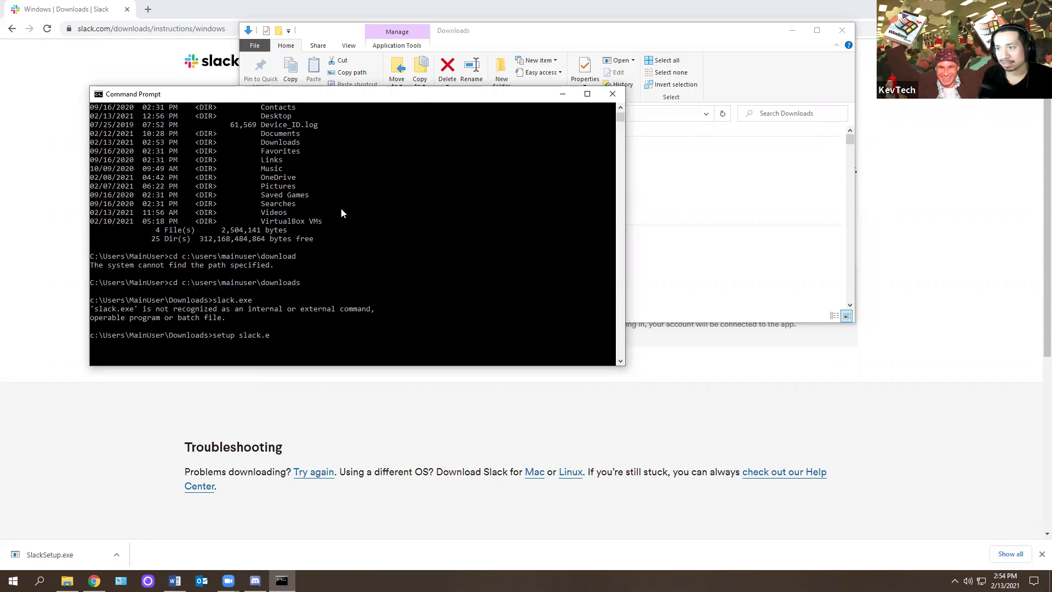
{"action": "key", "text": "Return"}
{"action": "key", "text": "Up"}
{"action": "key", "text": "BackSpace"}
{"action": "key", "text": "BackSpace"}
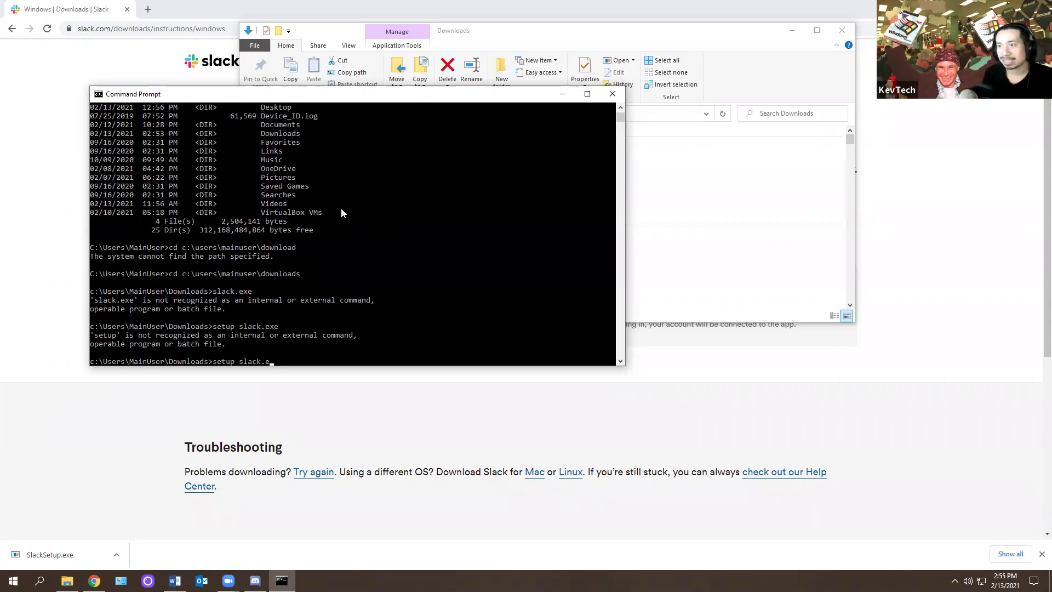
{"action": "key", "text": "BackSpace"}
{"action": "key", "text": "BackSpace"}
{"action": "key", "text": "BackSpace"}
{"action": "key", "text": "BackSpace"}
{"action": "key", "text": "BackSpace"}
{"action": "key", "text": "BackSpace"}
{"action": "key", "text": "BackSpace"}
{"action": "key", "text": "BackSpace"}
{"action": "key", "text": "BackSpace"}
{"action": "key", "text": "BackSpace"}
{"action": "key", "text": "BackSpace"}
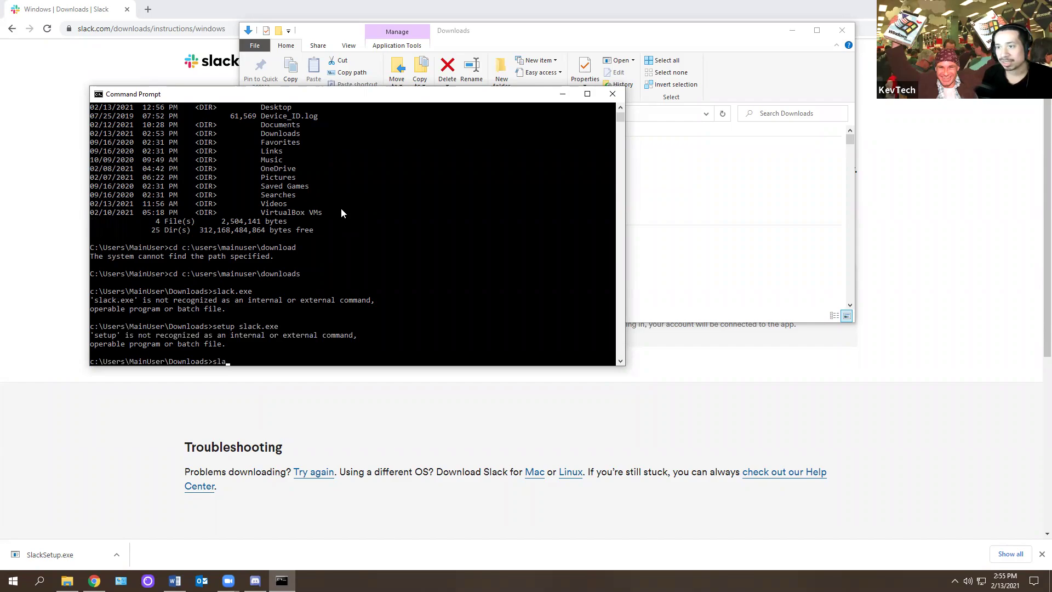
{"action": "type", "text": "slack"}
{"action": "key", "text": "Return"}
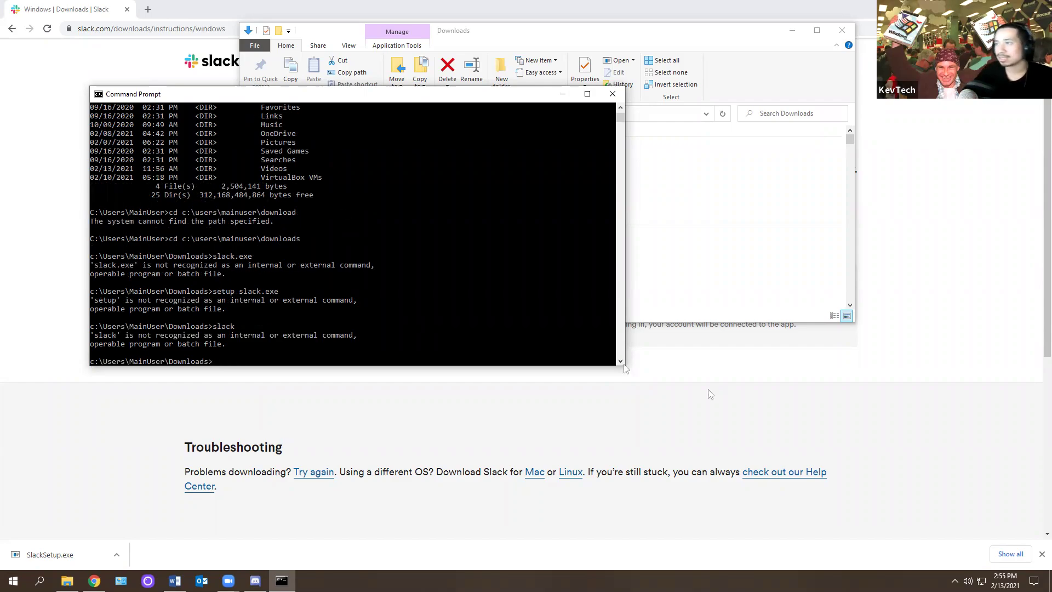
{"action": "left_click", "coordinate": [822, 214]}
Confirm the installer file is named SlackSetup, then run slacksetup from Command Prompt.
{"action": "right_click", "coordinate": [358, 174]}
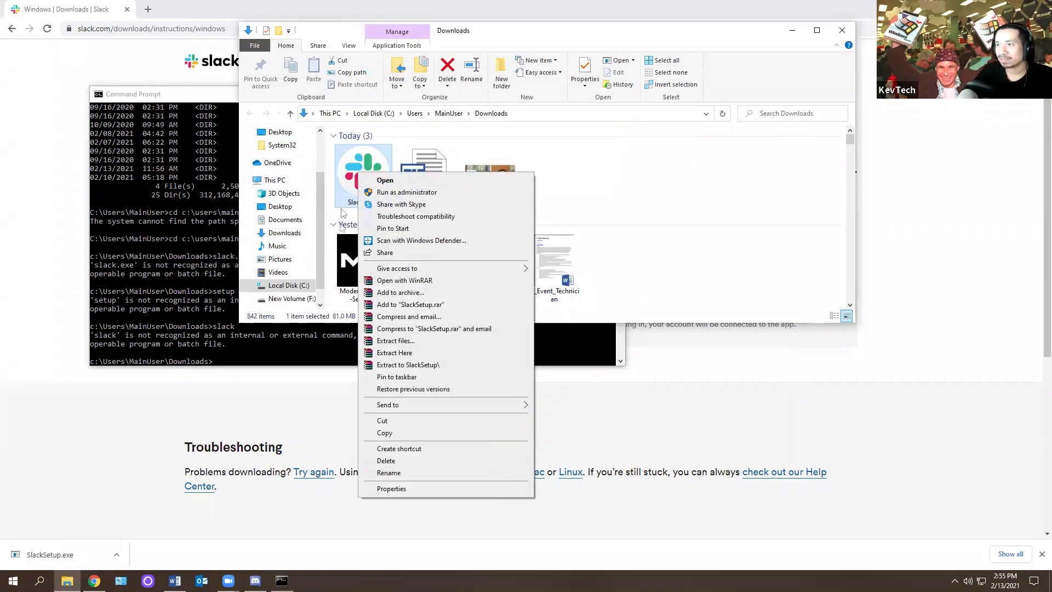
{"action": "key", "text": "Escape"}
{"action": "left_click", "coordinate": [241, 355]}
{"action": "left_click_drag", "start_coordinate": [246, 356], "coordinate": [212, 361]}
{"action": "left_click", "coordinate": [289, 308]}
{"action": "type", "text": "slacksetup"}
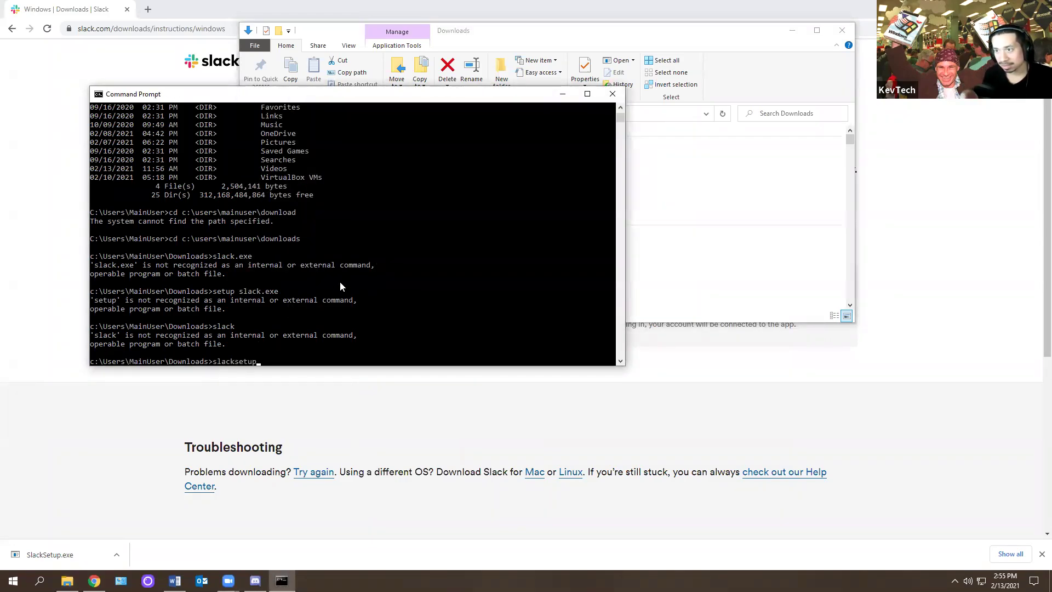
{"action": "key", "text": "Return"}
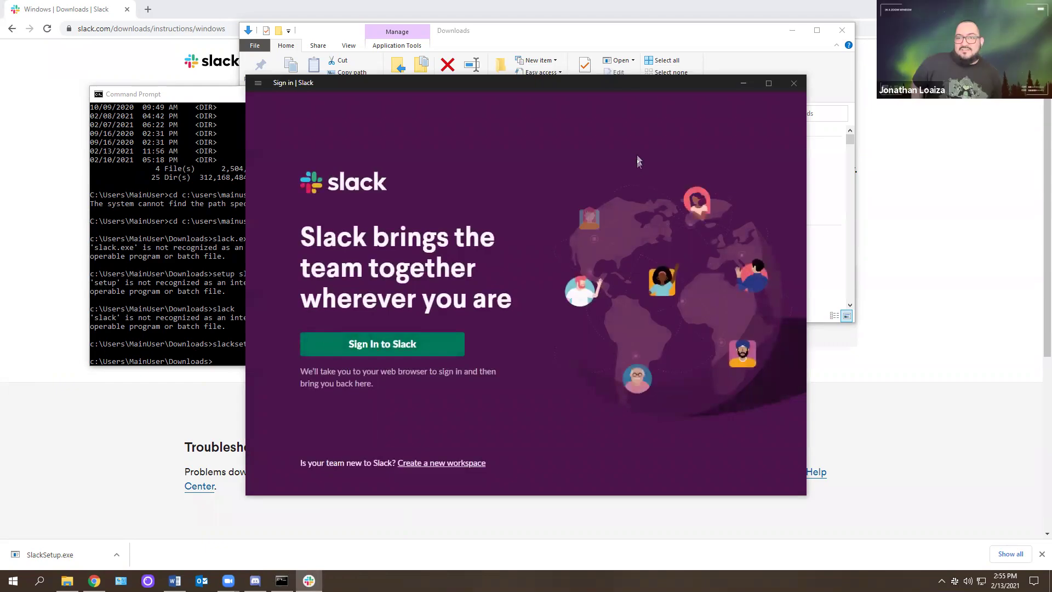
Close the Slack sign-in window and bring the Downloads folder window forward.
{"action": "left_click", "coordinate": [794, 83]}
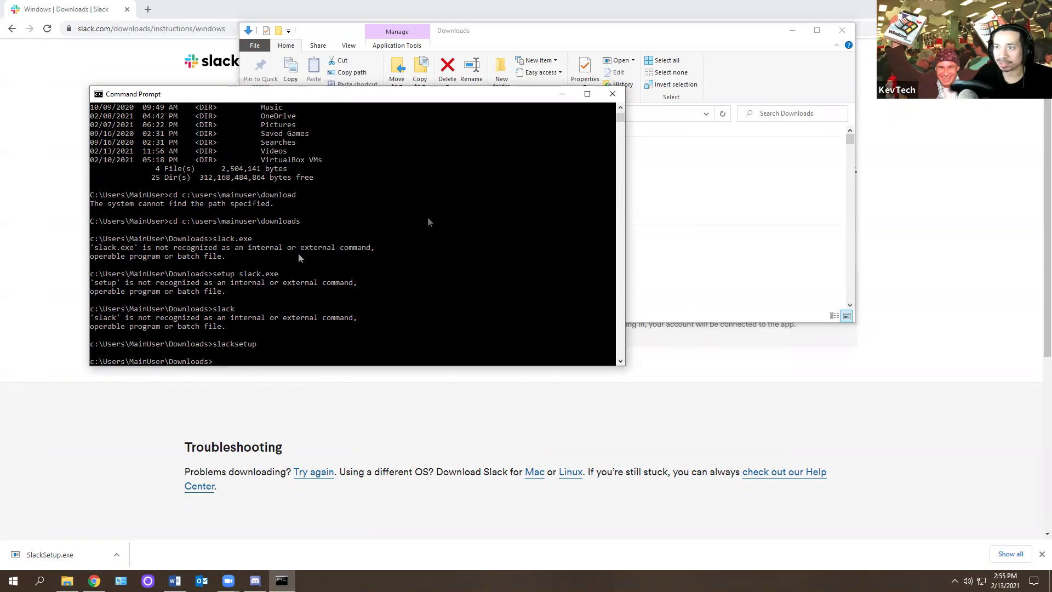
{"action": "left_click", "coordinate": [622, 103]}
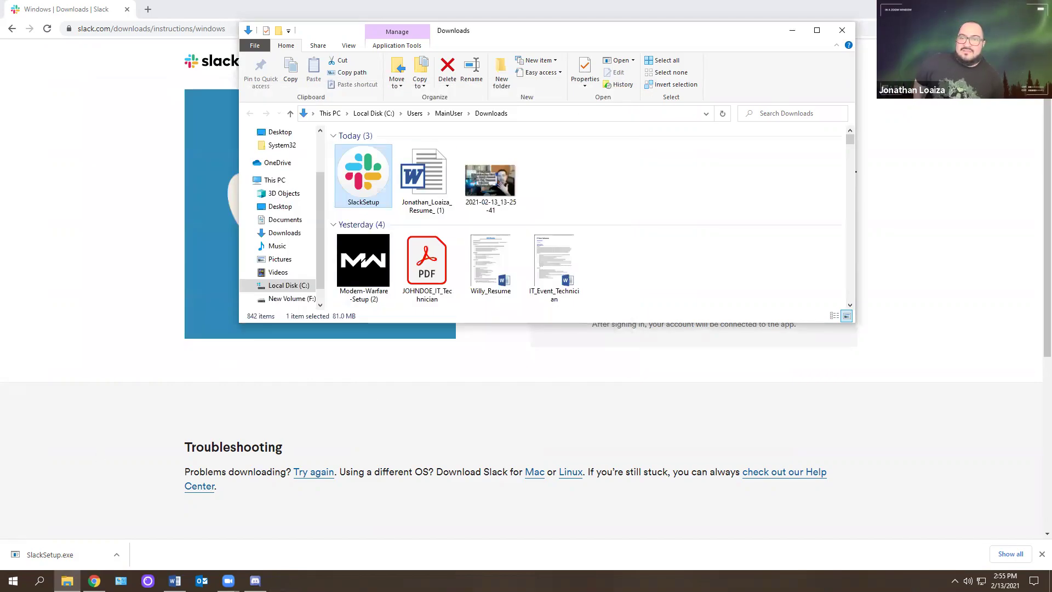
Open Control Panel in Category view and find Slack 4.12.2 among installed programs, sorted by install date.
{"action": "left_click", "coordinate": [13, 579]}
{"action": "type", "text": "control"}
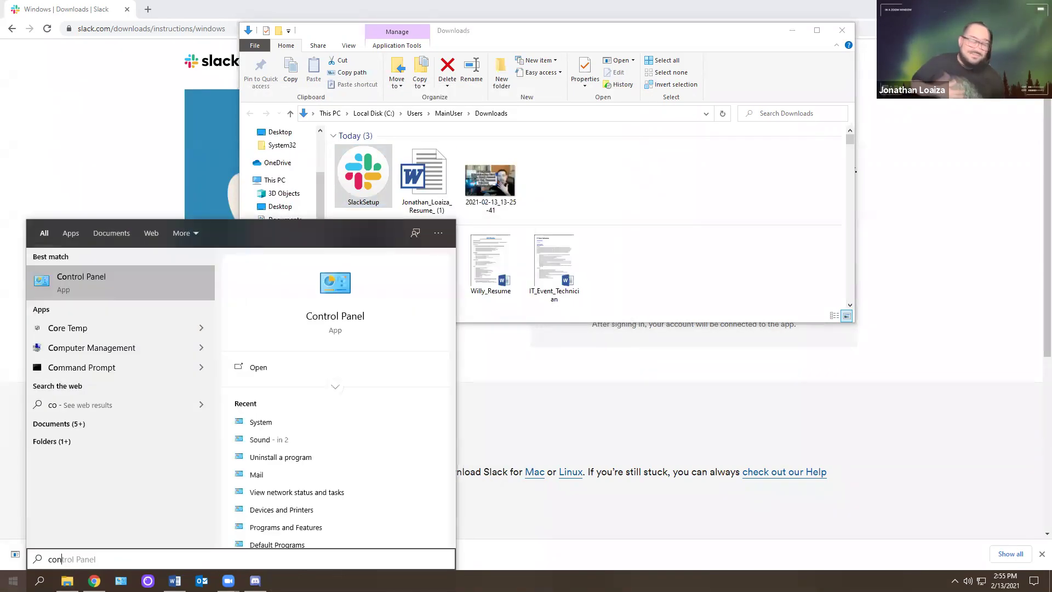
{"action": "key", "text": "Return"}
{"action": "left_click", "coordinate": [605, 108]}
{"action": "left_click", "coordinate": [609, 116]}
{"action": "left_click", "coordinate": [247, 257]}
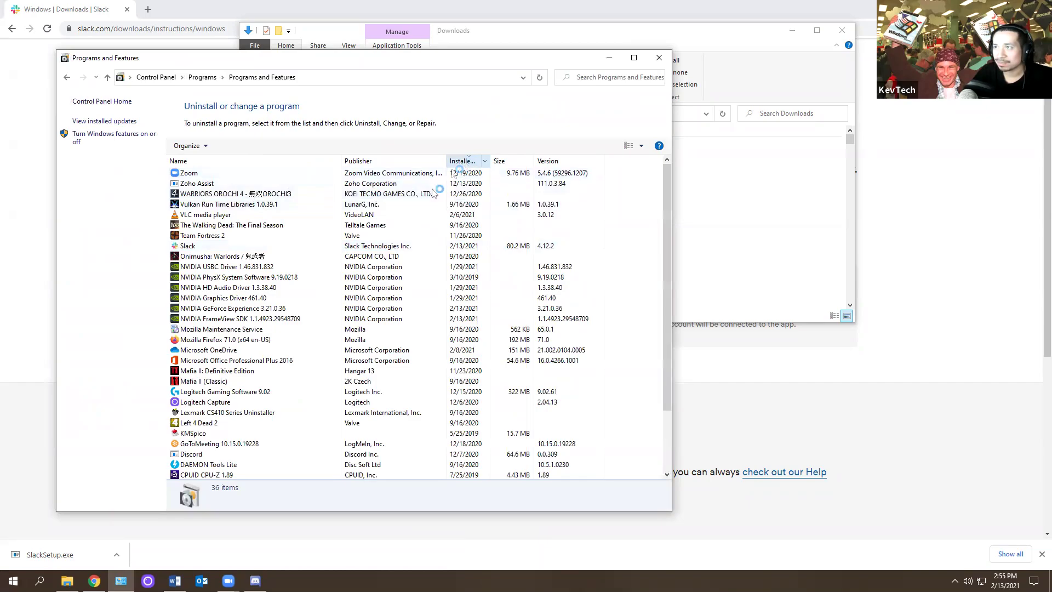
{"action": "scroll", "coordinate": [387, 256], "scroll_direction": "down", "scroll_amount": 3}
{"action": "scroll", "coordinate": [462, 268], "scroll_direction": "up", "scroll_amount": 3}
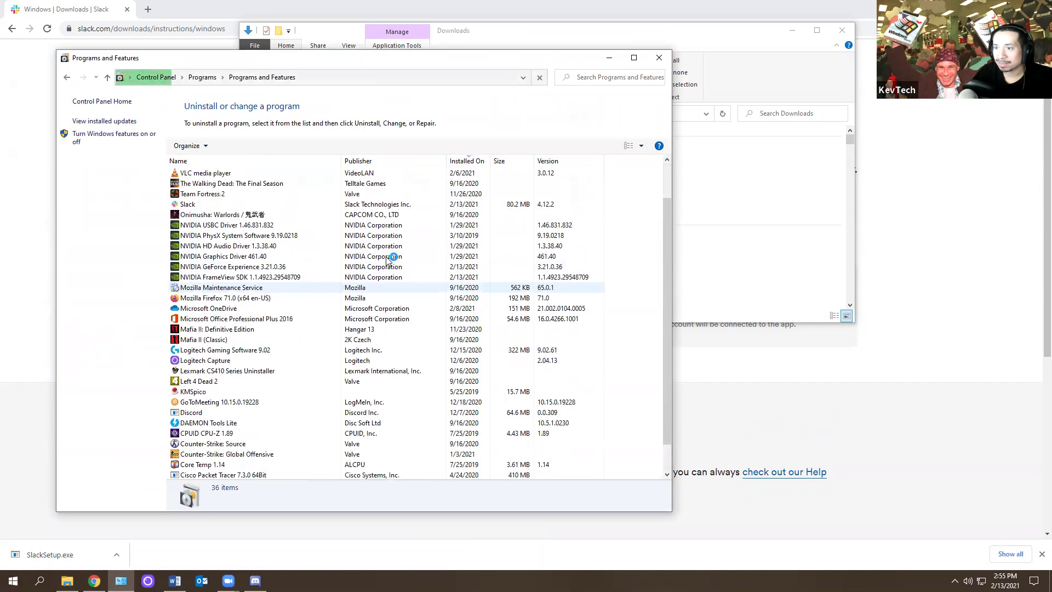
{"action": "left_click", "coordinate": [485, 161]}
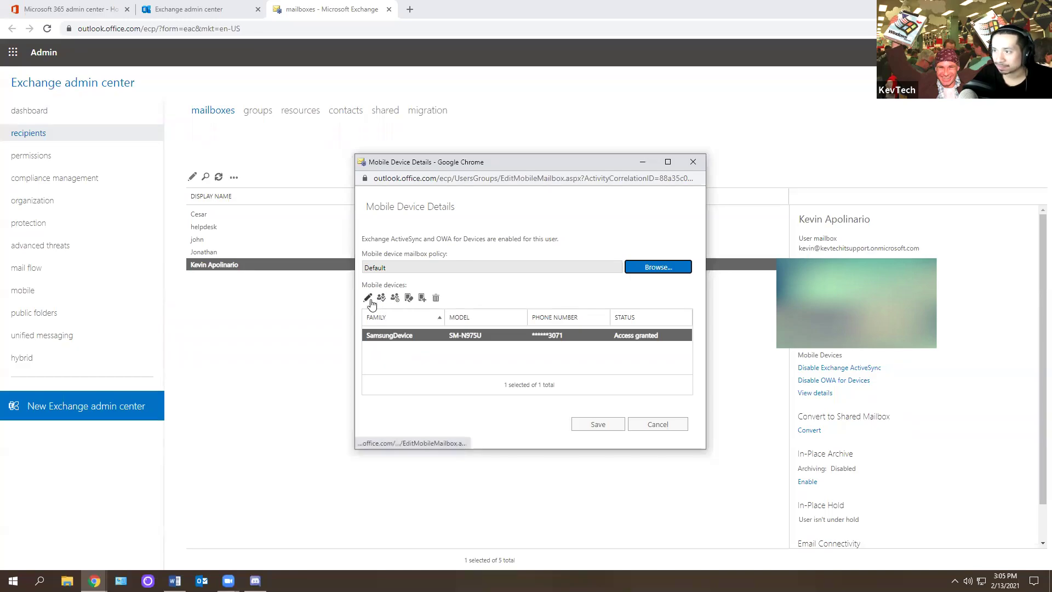
Close the Mobile Device Details popup to return to the mailboxes list.
{"action": "left_click", "coordinate": [693, 162]}
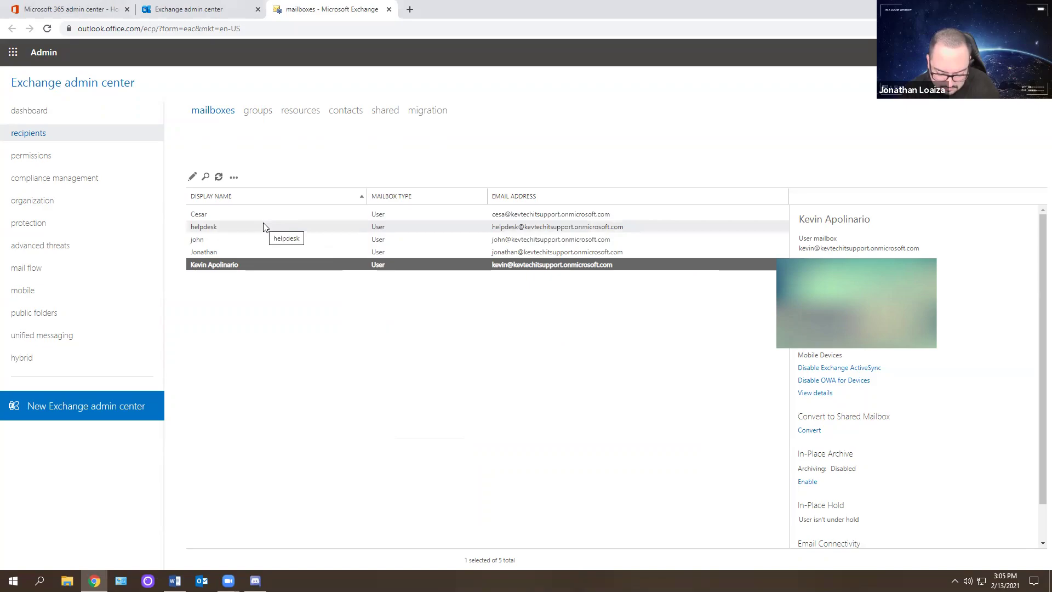
In a new tab, search Google Images for company intune portal and preview the Company Portal iOS APP image.
{"action": "left_click", "coordinate": [410, 10]}
{"action": "type", "text": "google.com"}
{"action": "key", "text": "Return"}
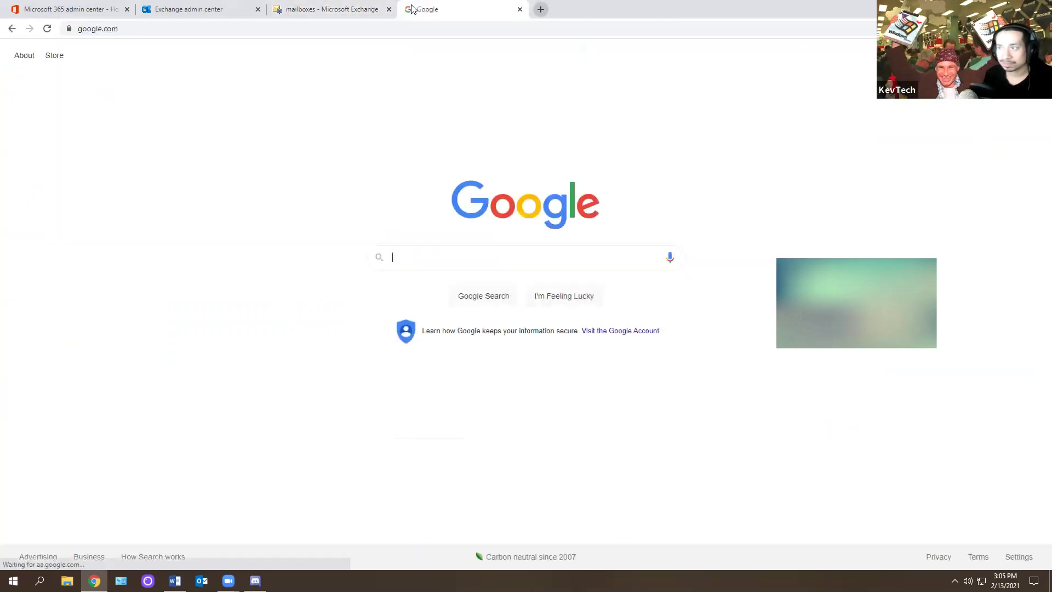
{"action": "type", "text": "company"}
{"action": "key", "text": "BackSpace"}
{"action": "key", "text": "Down"}
{"action": "key", "text": "Return"}
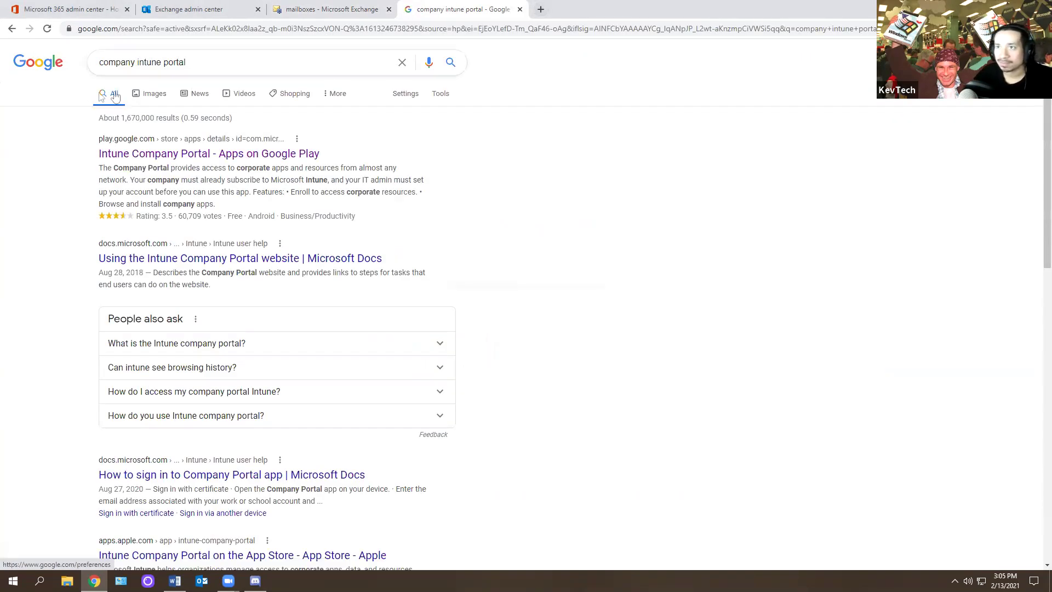
{"action": "left_click", "coordinate": [158, 95]}
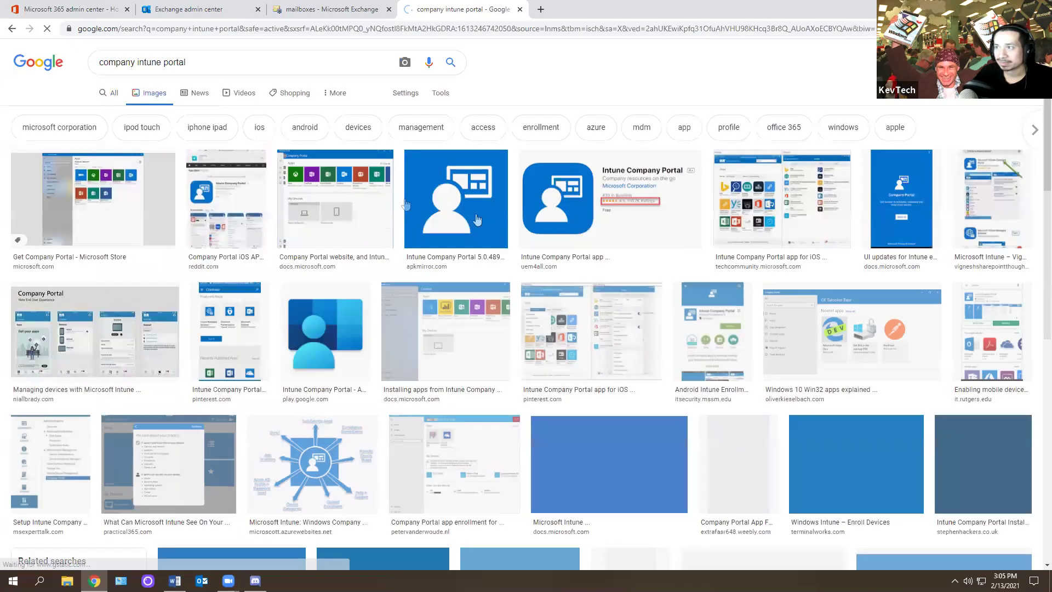
{"action": "left_click", "coordinate": [203, 203]}
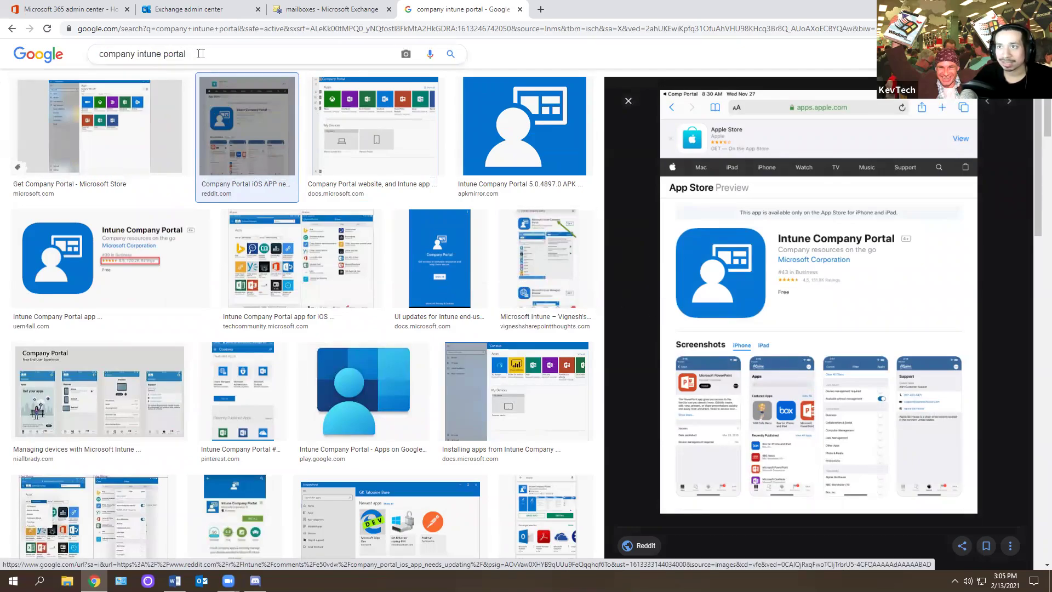
Search images for maas360 and preview the MaaS360 for Honeywell NEXT GEN image.
{"action": "triple_click", "coordinate": [143, 54]}
{"action": "type", "text": "maas360"}
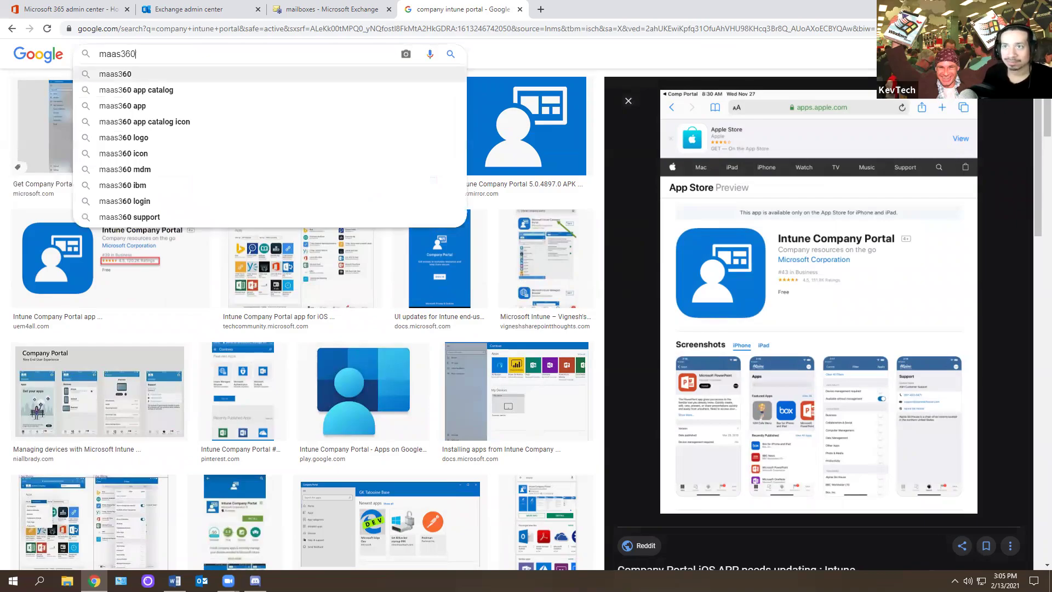
{"action": "key", "text": "Return"}
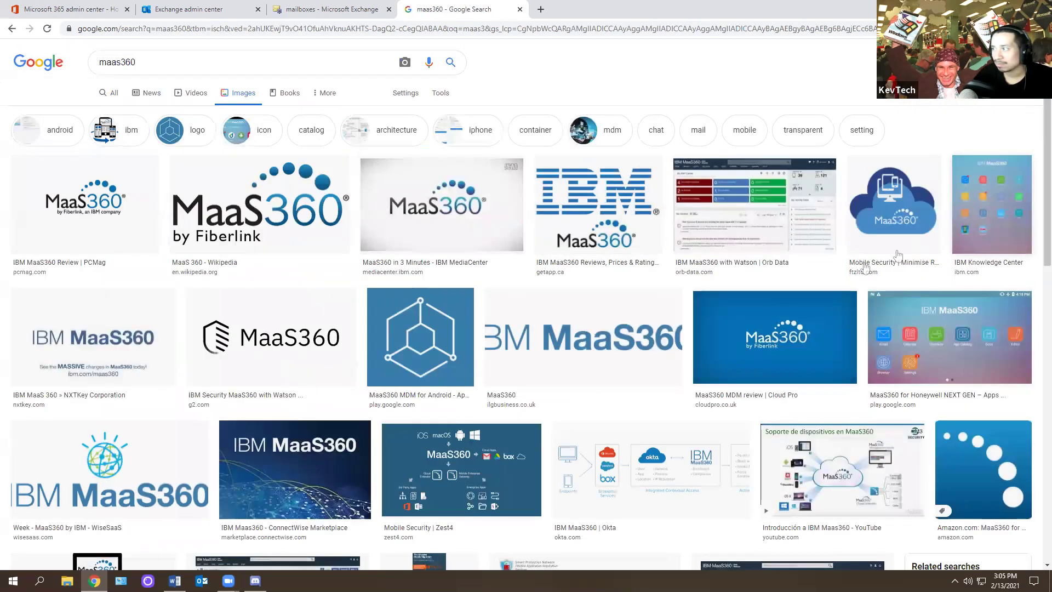
{"action": "left_click", "coordinate": [899, 358]}
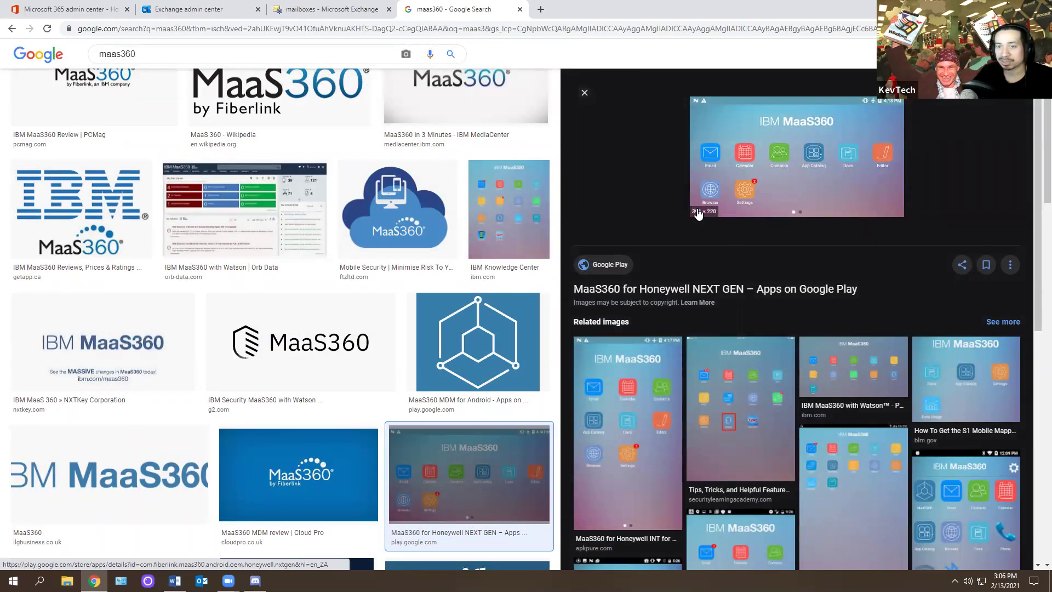
Search images for mobile iron and preview the MobileIron Unified Endpoint Management image.
{"action": "scroll", "coordinate": [703, 212], "scroll_direction": "up", "scroll_amount": 3}
{"action": "key", "text": "slash"}
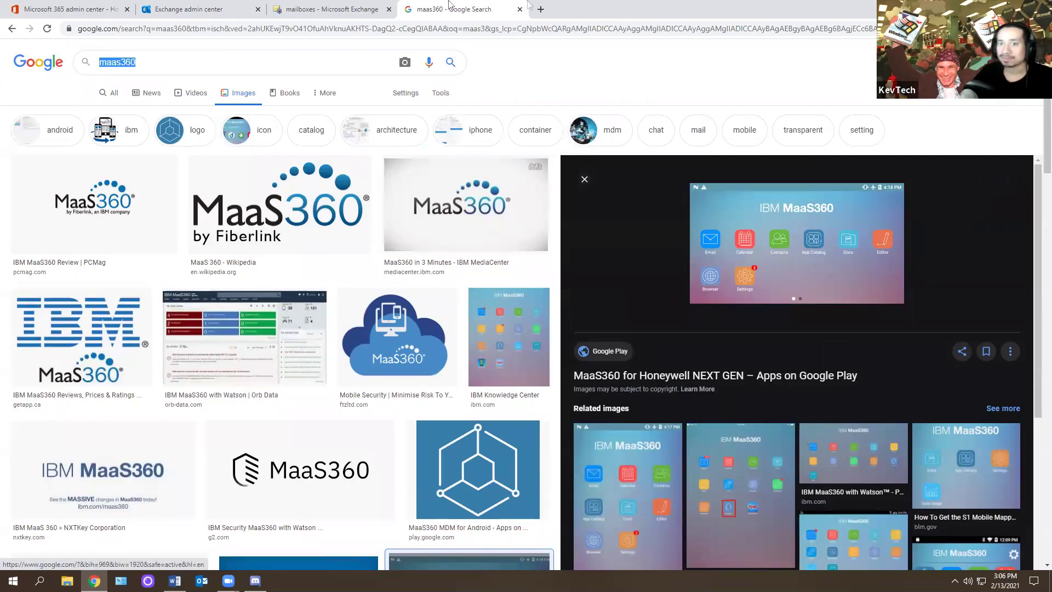
{"action": "type", "text": "mobile iron"}
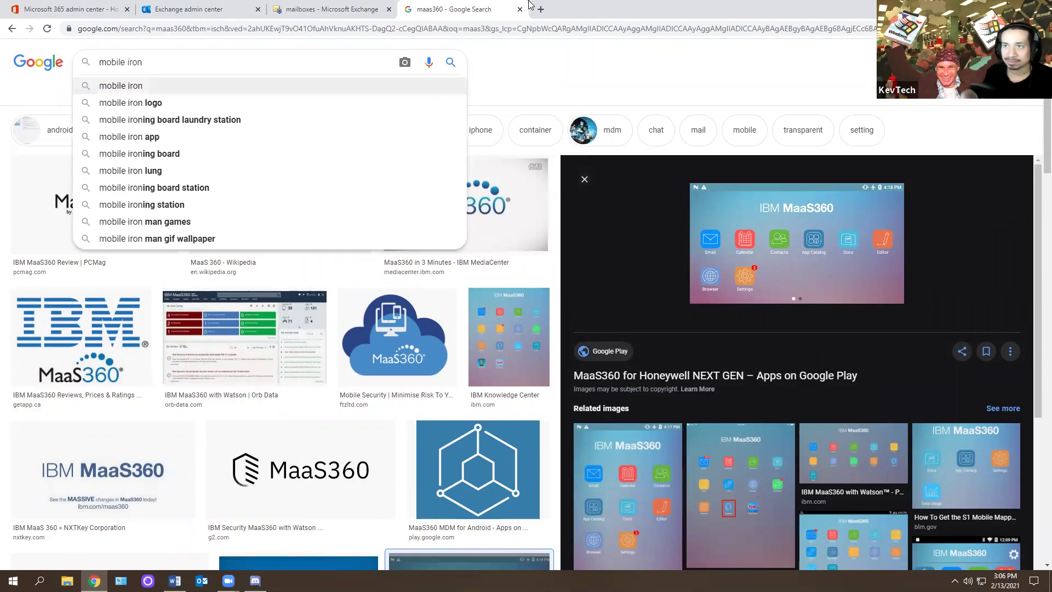
{"action": "key", "text": "Return"}
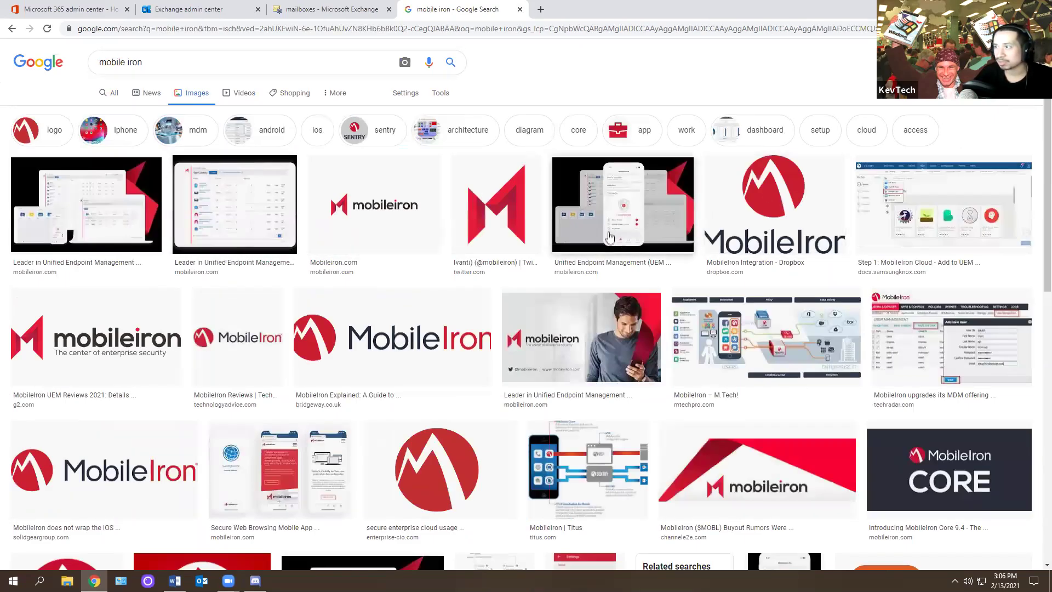
{"action": "left_click", "coordinate": [613, 223]}
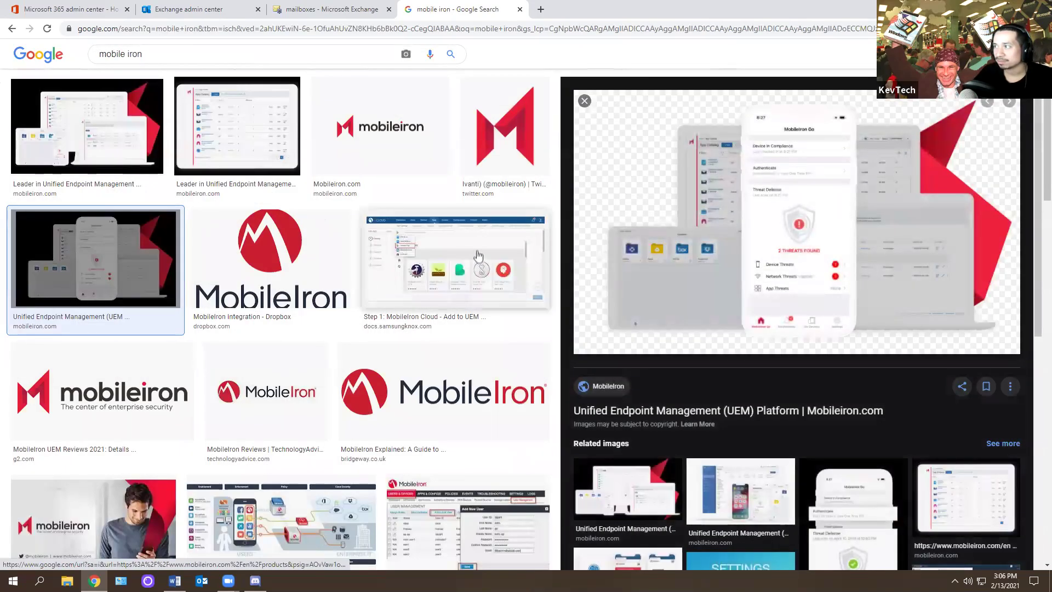
{"action": "triple_click", "coordinate": [149, 53]}
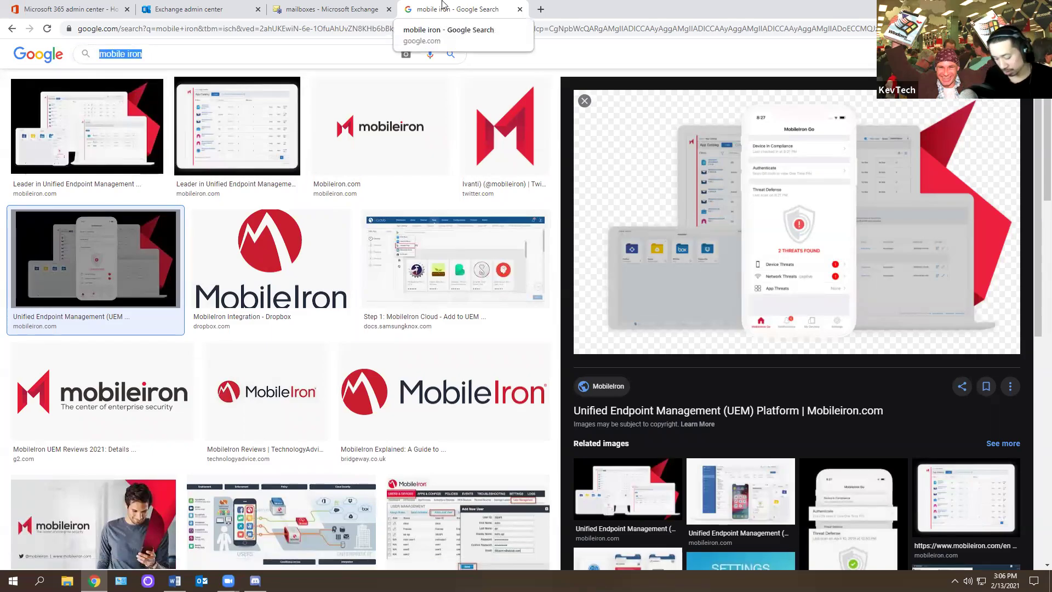
{"action": "type", "text": "air watch"}
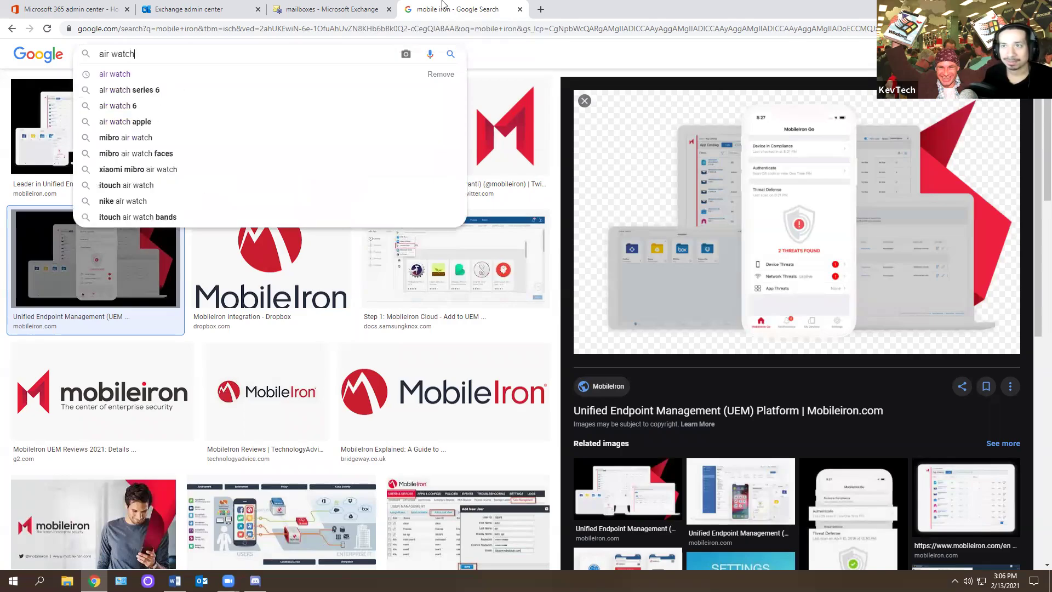
Preview the VMware AirWatch Integration image, then search manage engine and preview the OpManager v12 image.
{"action": "key", "text": "Return"}
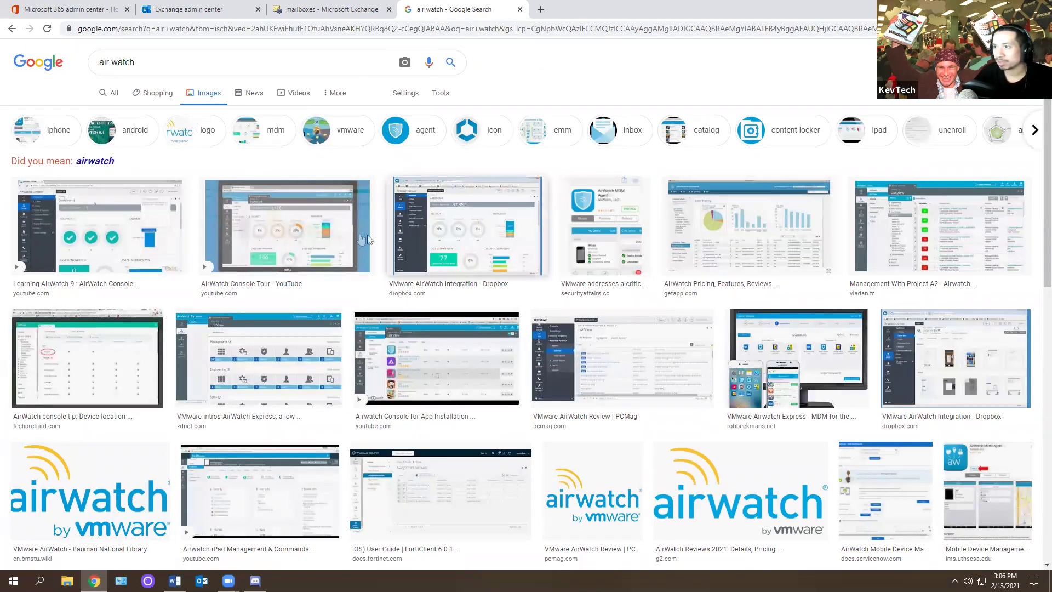
{"action": "left_click", "coordinate": [467, 225]}
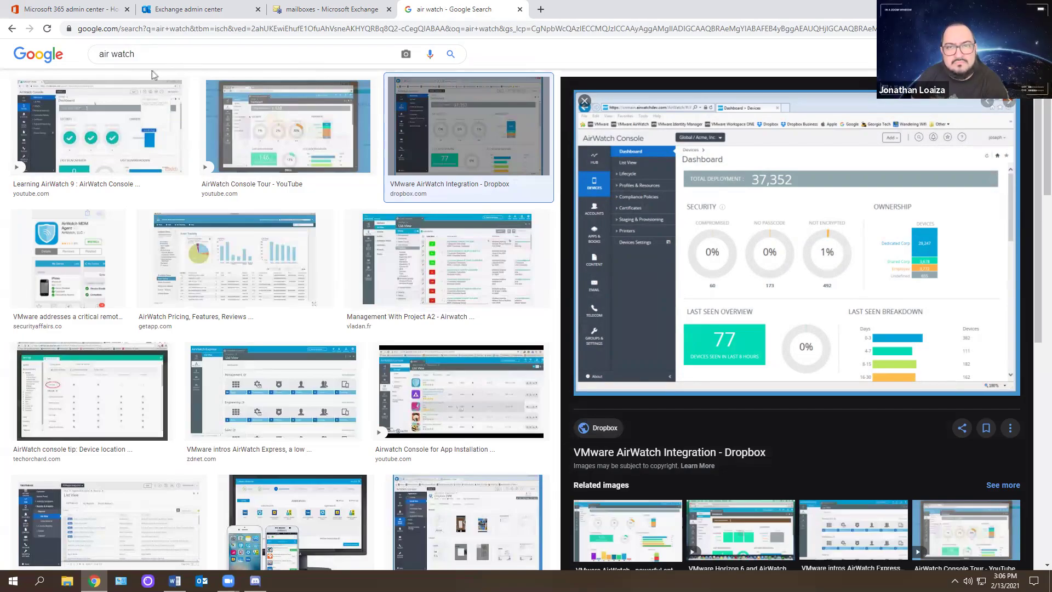
{"action": "triple_click", "coordinate": [170, 51]}
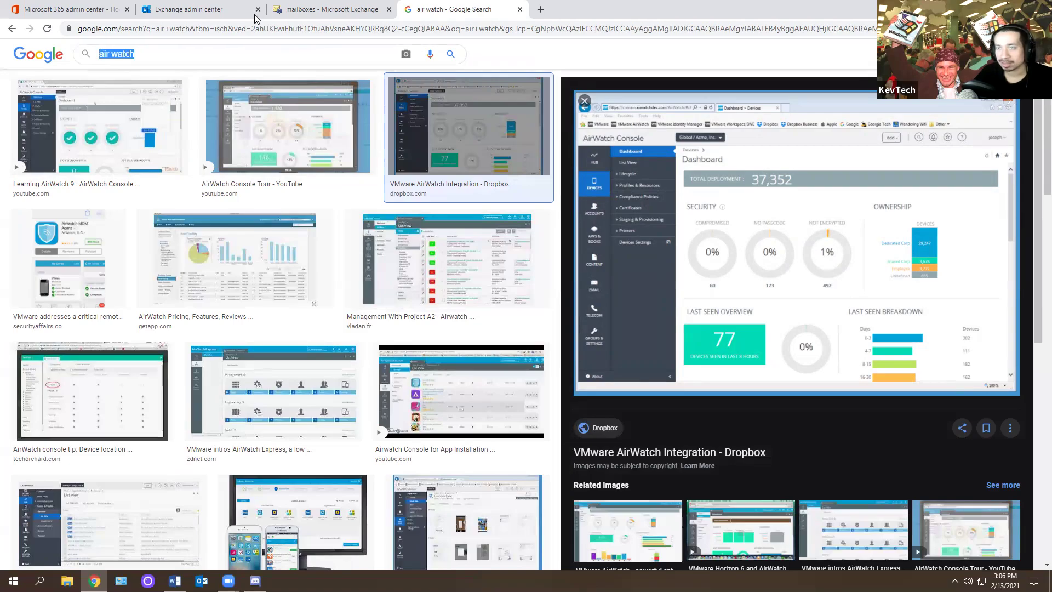
{"action": "type", "text": "ma"}
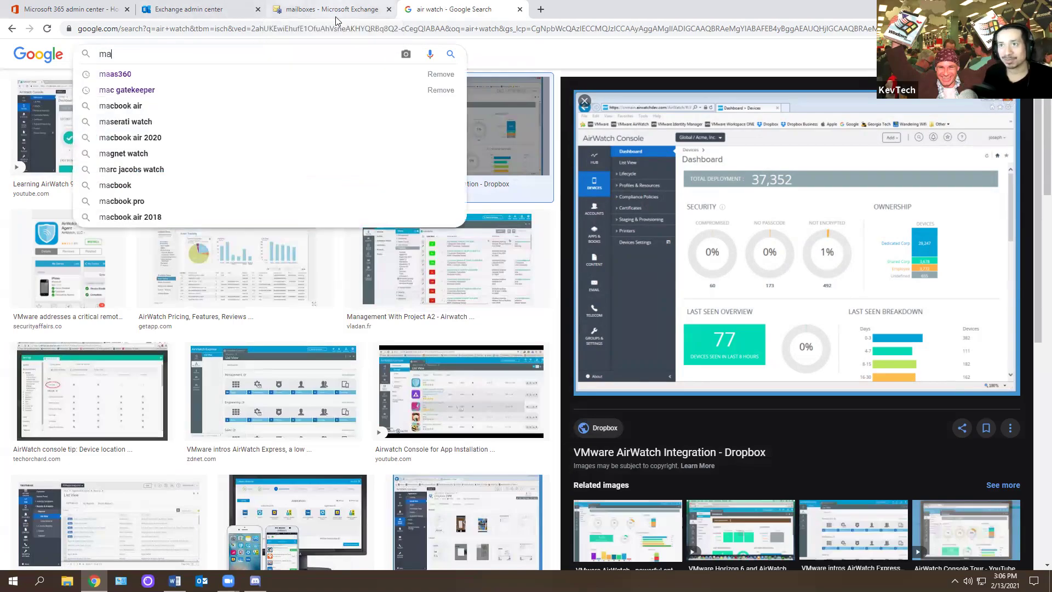
{"action": "type", "text": "naging"}
{"action": "key", "text": "BackSpace"}
{"action": "key", "text": "BackSpace"}
{"action": "key", "text": "BackSpace"}
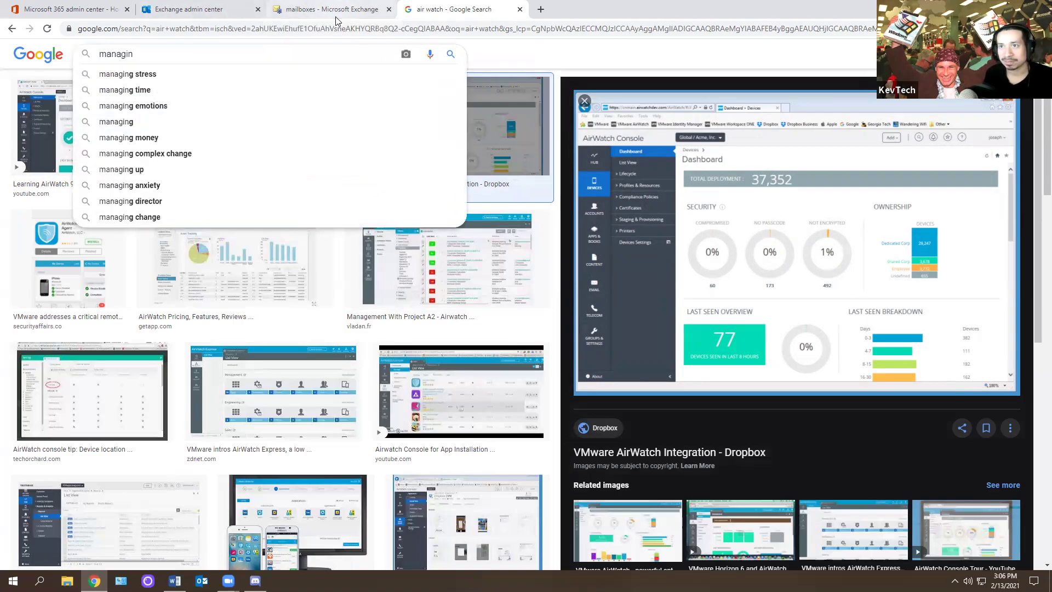
{"action": "type", "text": "e engine"}
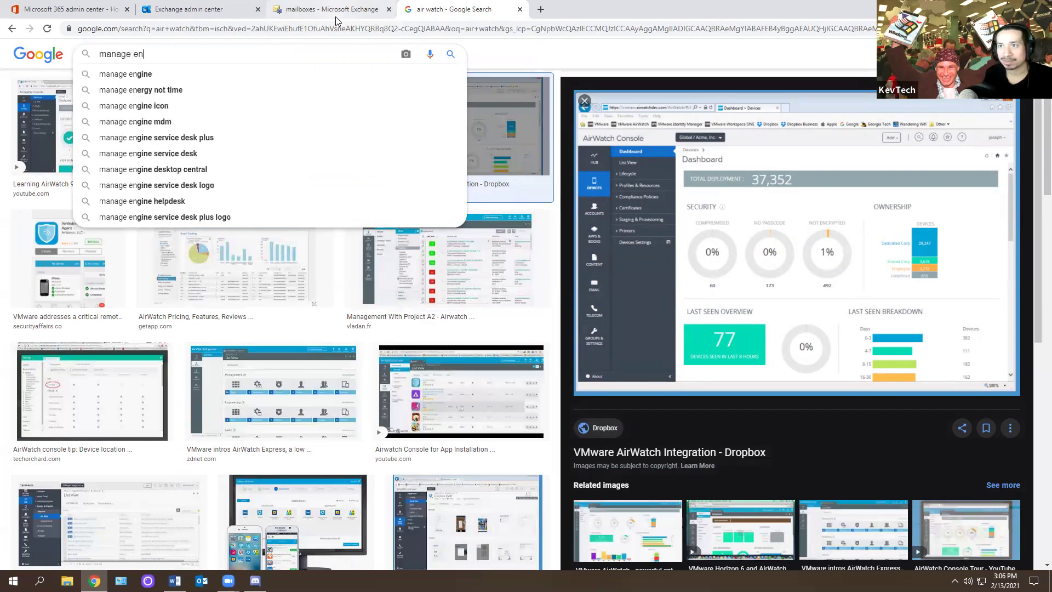
{"action": "key", "text": "Return"}
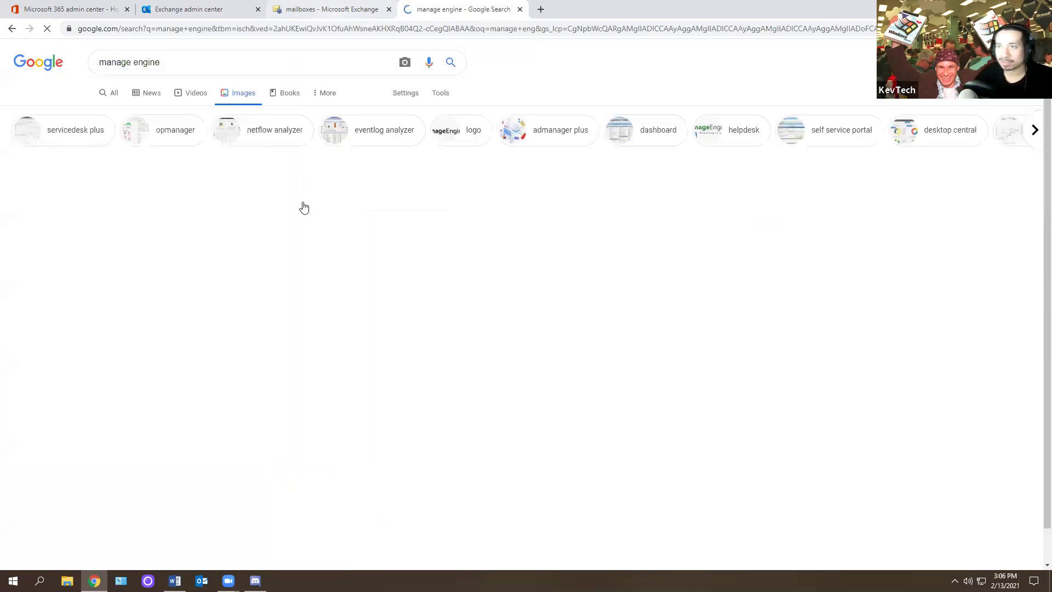
{"action": "key", "text": "Return"}
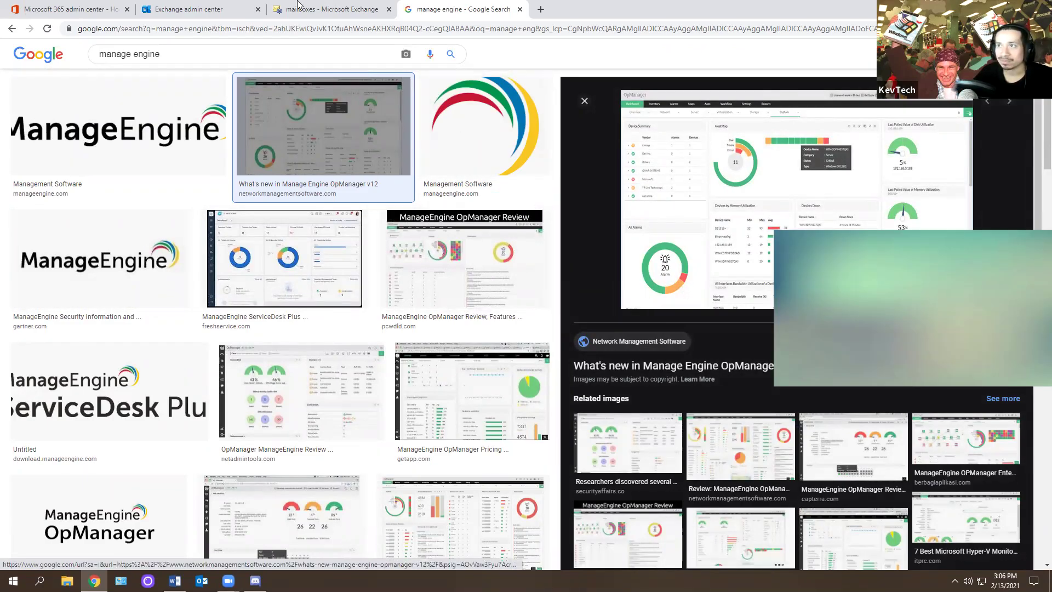
{"action": "left_click", "coordinate": [332, 9]}
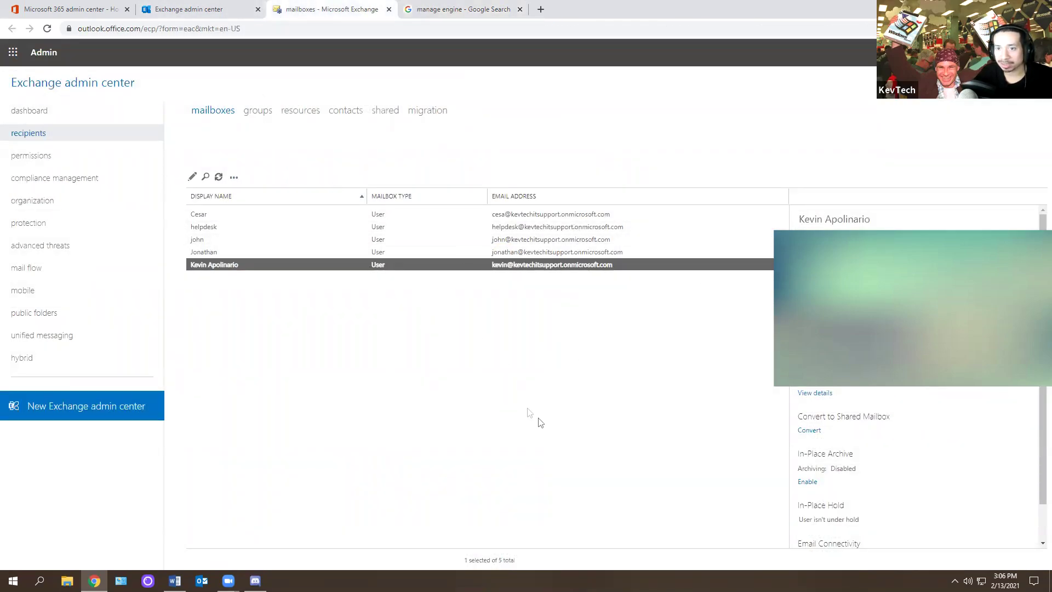
{"action": "left_click", "coordinate": [475, 9]}
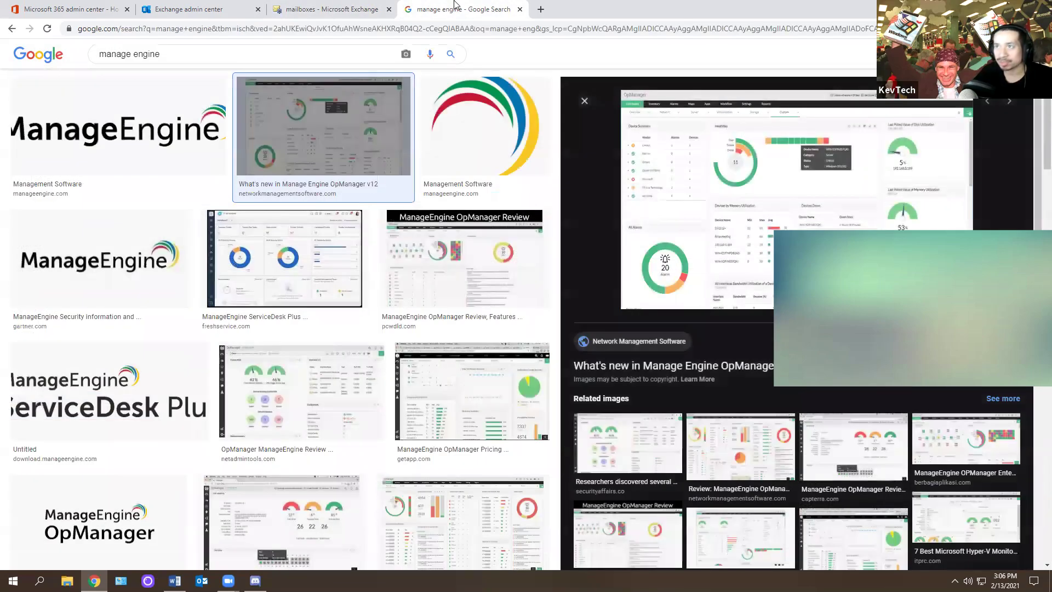